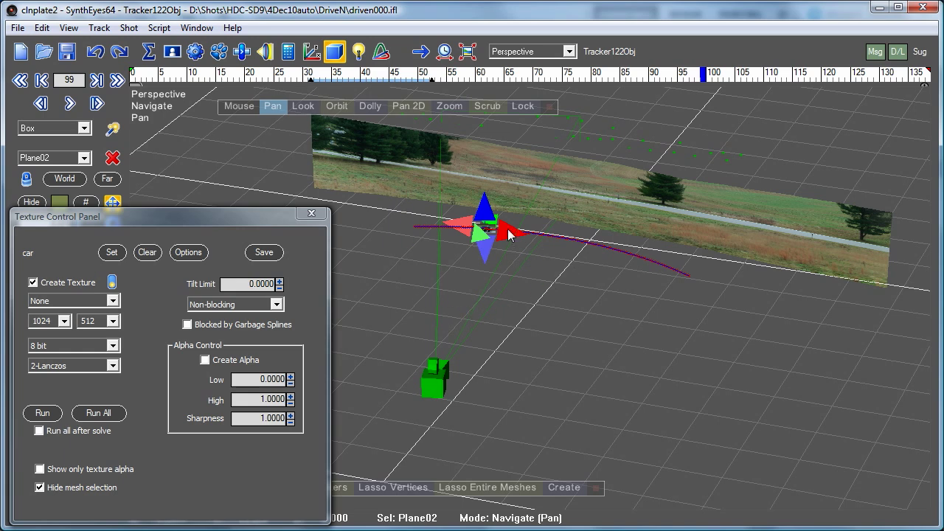
- Review the car moving past the background in 3D at frames 12 and 57, with the background plane selected
{"action": "left_click_drag", "start_coordinate": [271, 79], "coordinate": [274, 127]}
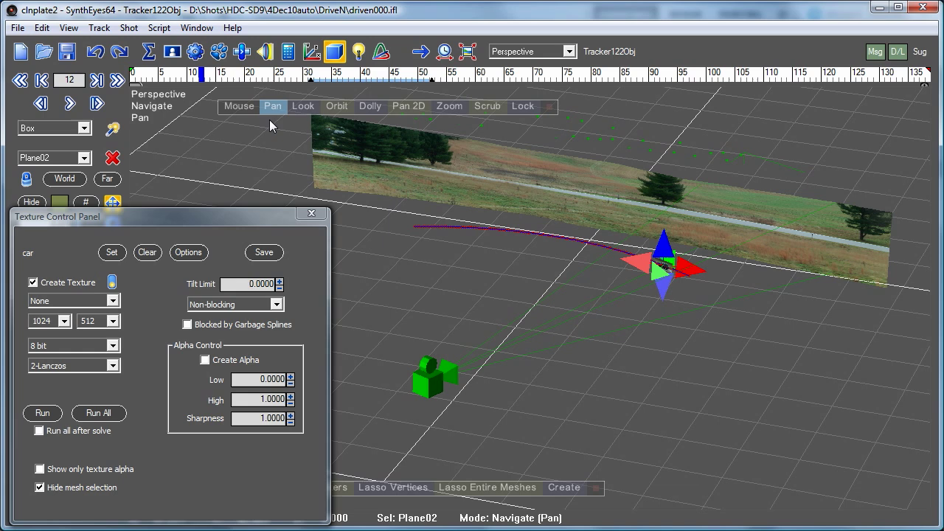
{"action": "left_click", "coordinate": [432, 161]}
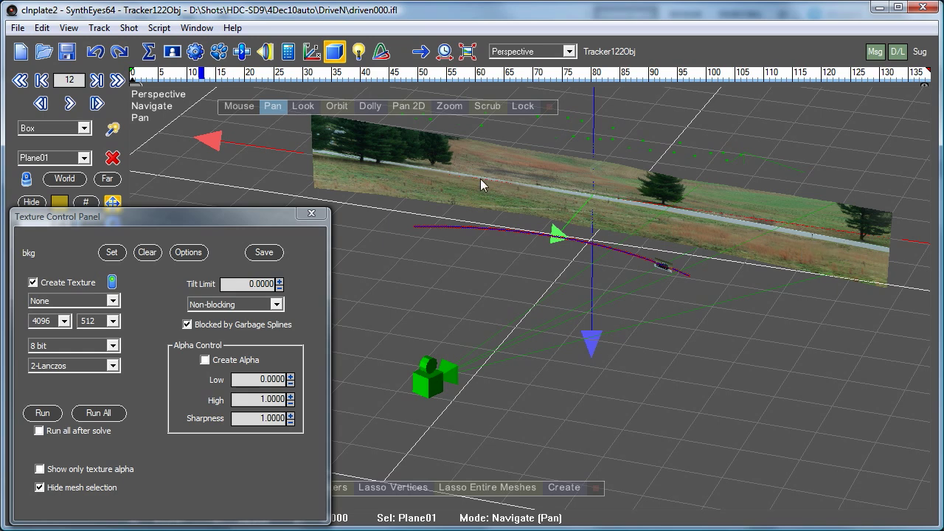
{"action": "mouse_move", "coordinate": [203, 74]}
{"action": "left_mouse_down"}
{"action": "mouse_move", "coordinate": [137, 73]}
{"action": "mouse_move", "coordinate": [825, 127]}
{"action": "mouse_move", "coordinate": [463, 127]}
{"action": "left_mouse_up"}
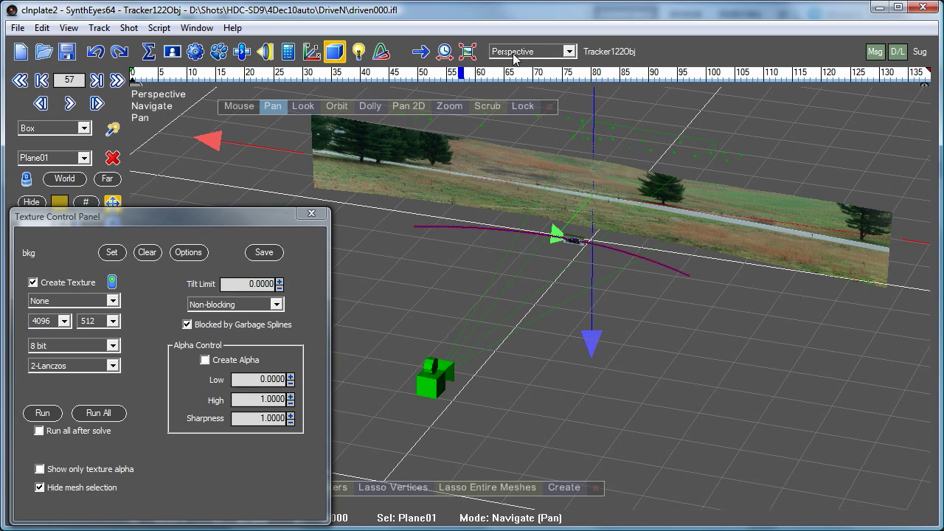
- Lock the perspective view to the tracked shot and scrub through frame 42 to frame 94
{"action": "left_click", "coordinate": [522, 106]}
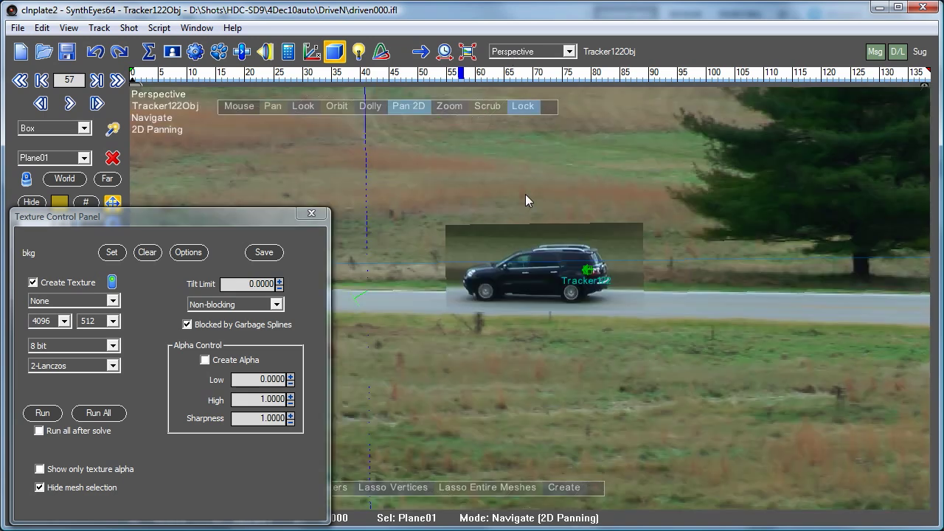
{"action": "left_click_drag", "start_coordinate": [398, 76], "coordinate": [376, 86]}
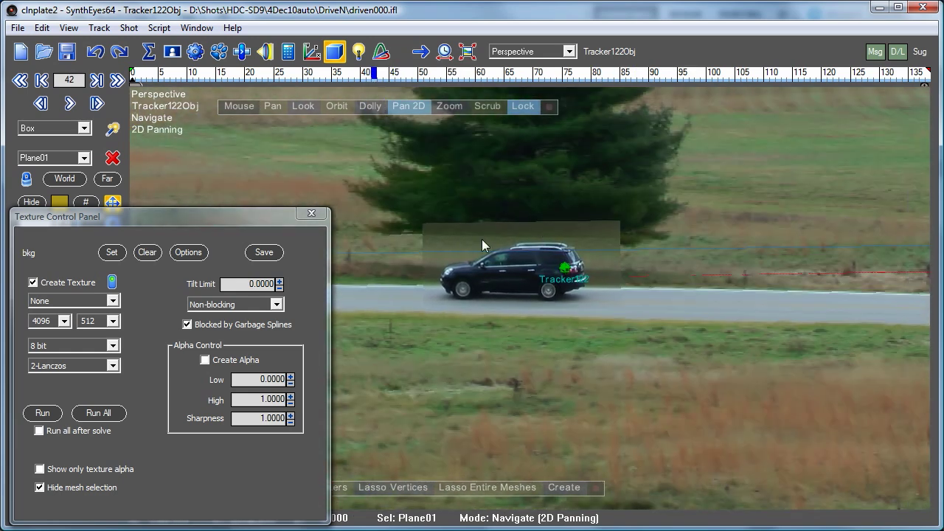
{"action": "left_click_drag", "start_coordinate": [463, 84], "coordinate": [677, 123]}
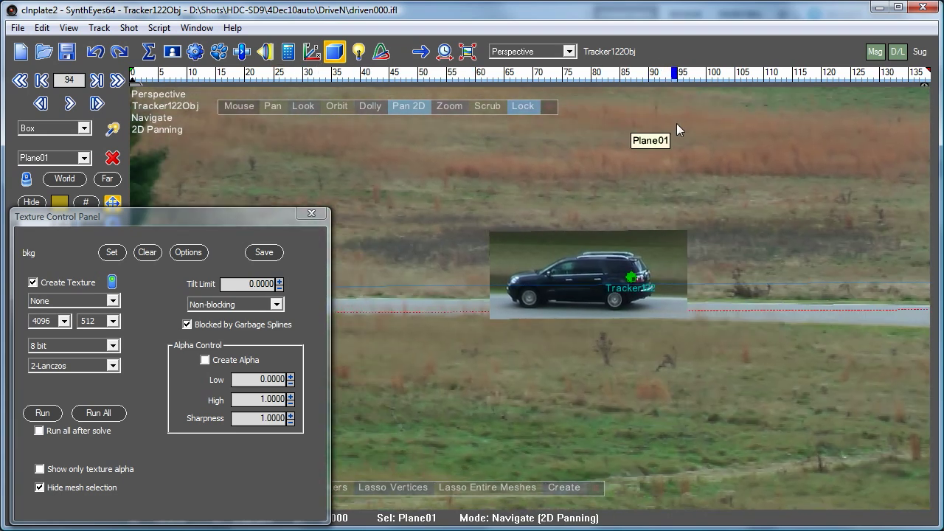
- Temporarily show the meshes as wireframes over the footage, check frame 86, and restore the textured display
{"action": "key", "text": "o"}
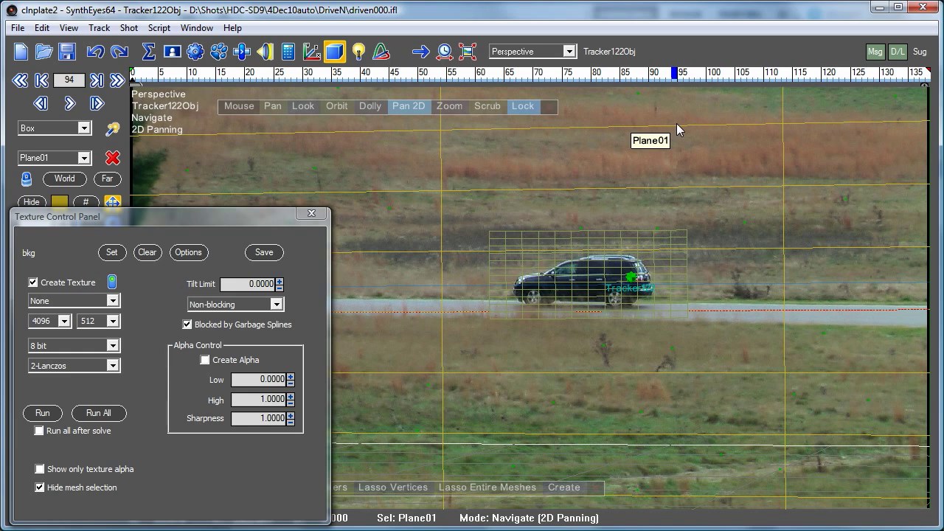
{"action": "mouse_move", "coordinate": [674, 72]}
{"action": "left_mouse_down"}
{"action": "mouse_move", "coordinate": [594, 73]}
{"action": "mouse_move", "coordinate": [622, 73]}
{"action": "mouse_move", "coordinate": [627, 86]}
{"action": "left_mouse_up"}
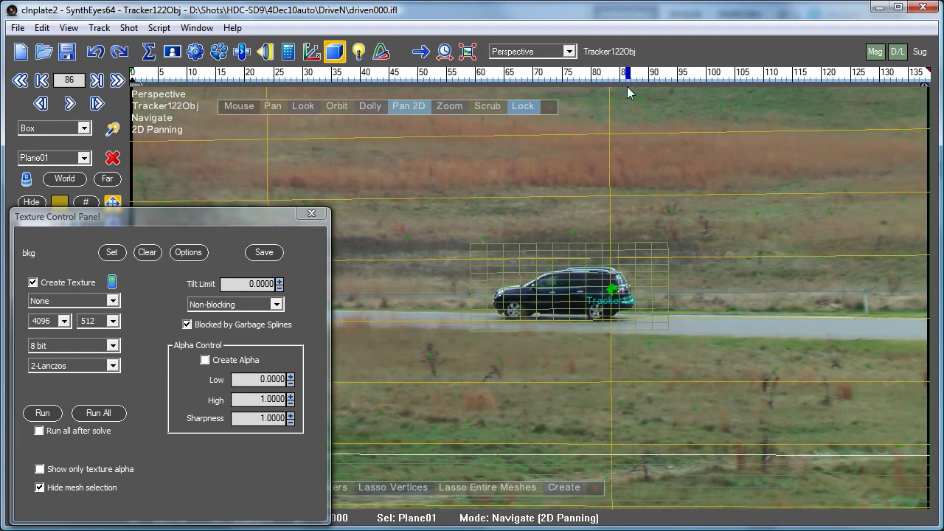
{"action": "key", "text": "o"}
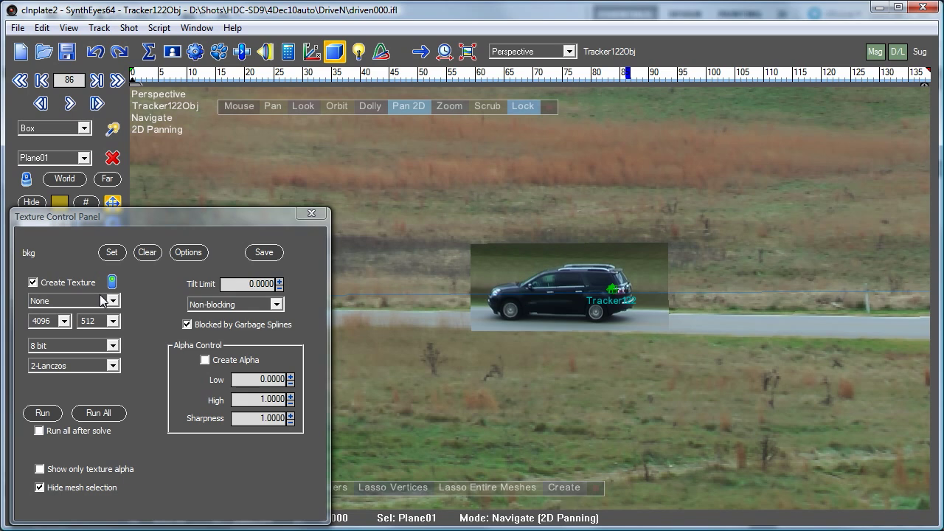
- Select the car plane, turn off texture creation for it, and assign carTrans.tif as its texture
{"action": "left_click", "coordinate": [541, 292]}
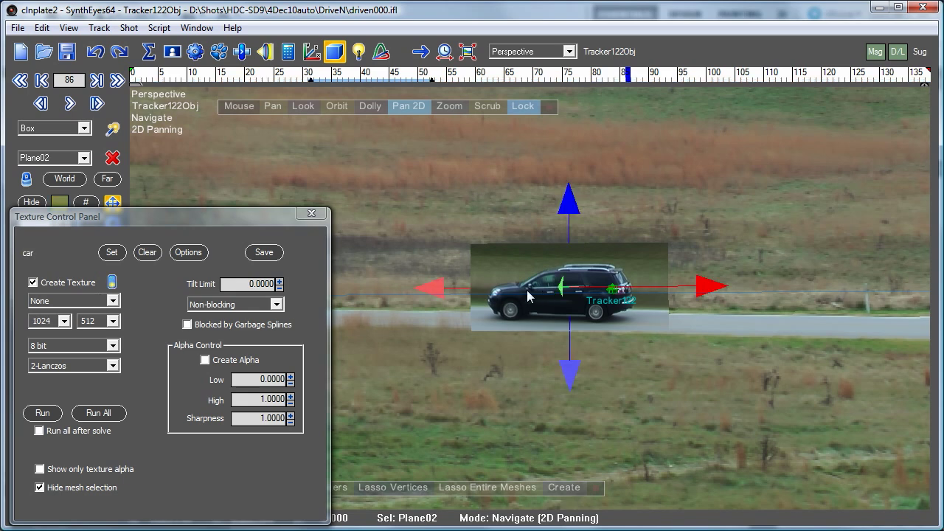
{"action": "left_click", "coordinate": [46, 284]}
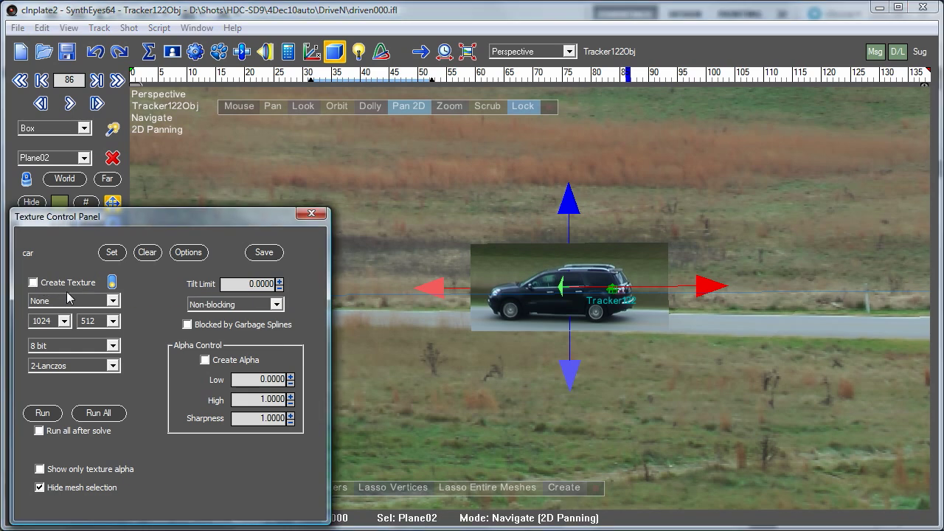
{"action": "left_click", "coordinate": [111, 252]}
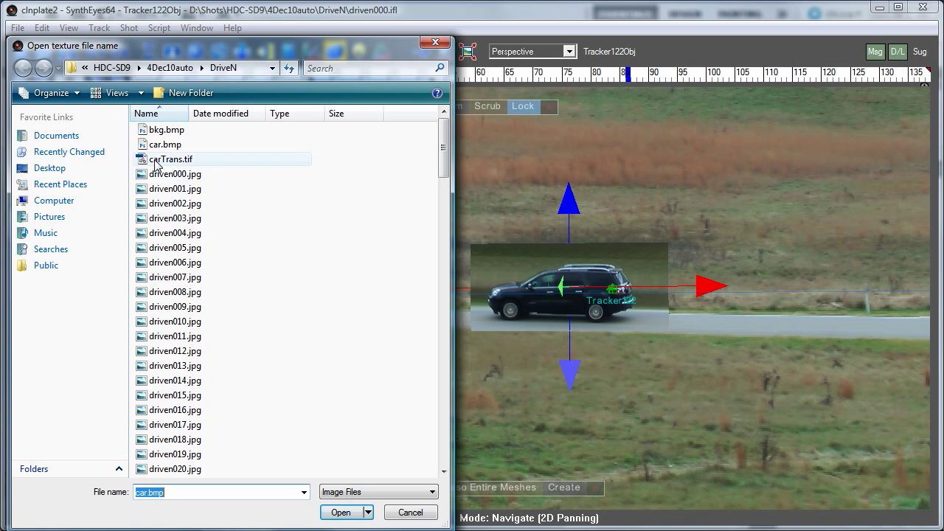
{"action": "left_click", "coordinate": [214, 160]}
{"action": "left_click", "coordinate": [339, 513]}
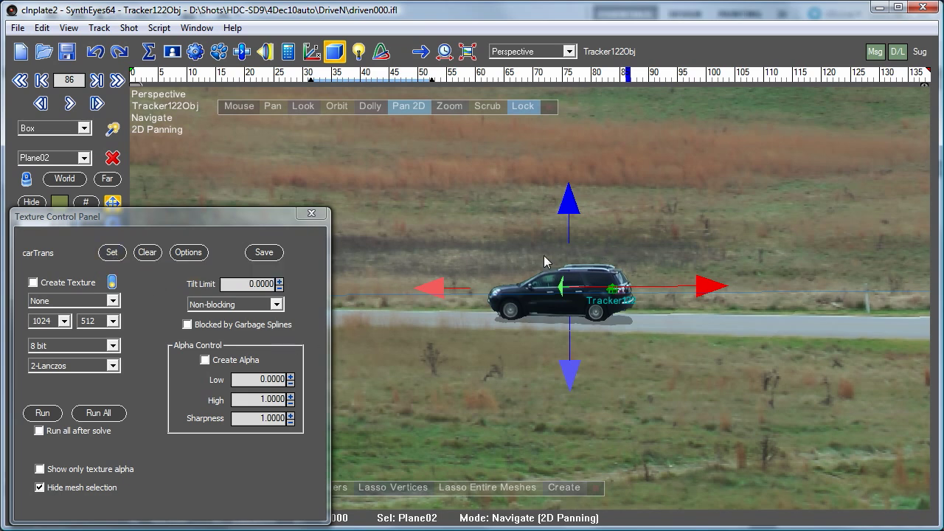
- Scrub to frame 61 to check the cut-out car against the background, and close the texture settings
{"action": "left_click_drag", "start_coordinate": [455, 76], "coordinate": [625, 215]}
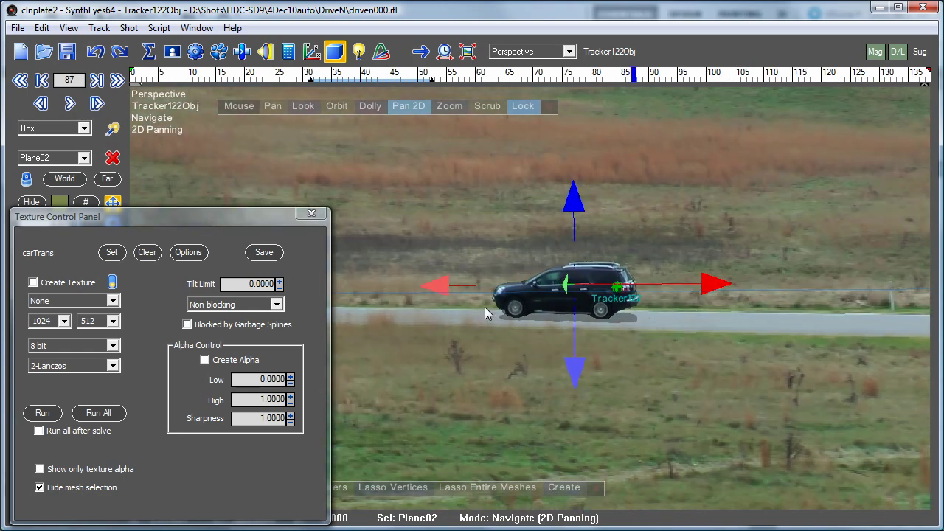
{"action": "left_click_drag", "start_coordinate": [458, 78], "coordinate": [487, 108]}
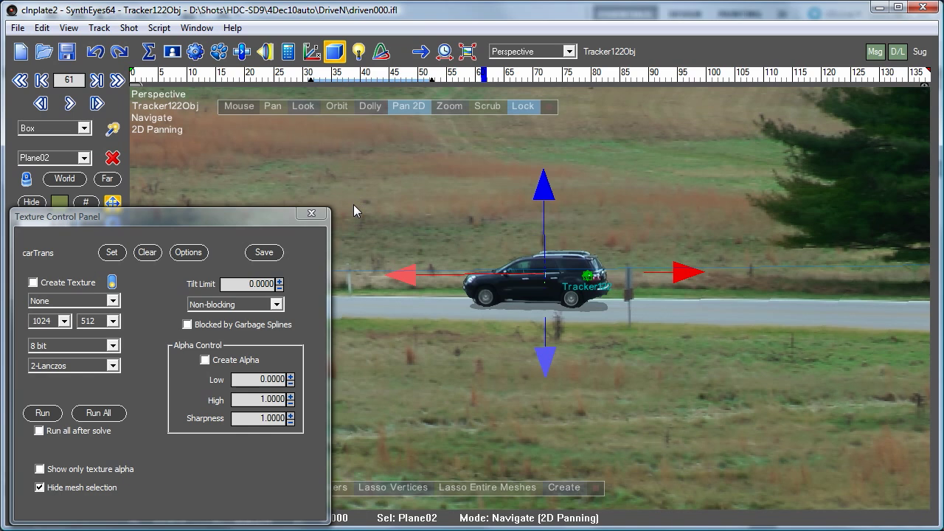
{"action": "left_click", "coordinate": [311, 213]}
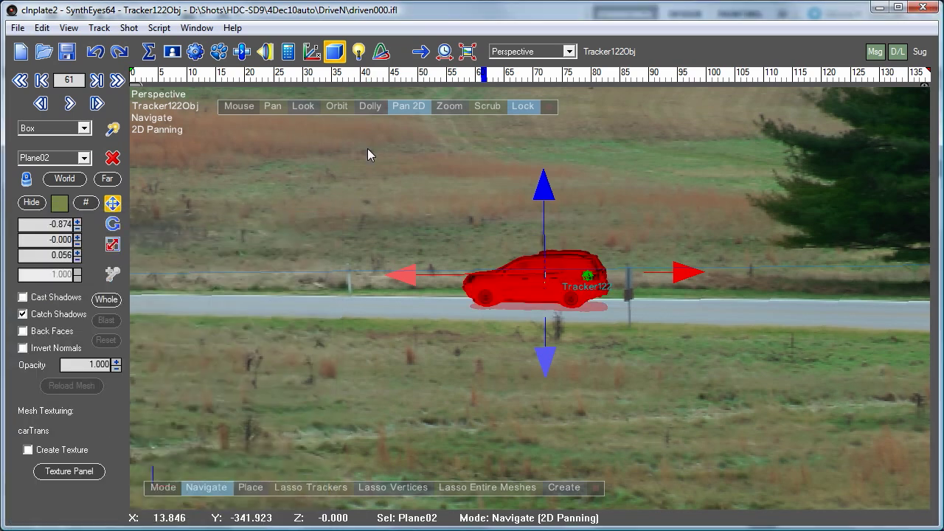
- Show the Seed Path curves of Tracker122Obj in the Graph Editor and expand their individual channels
{"action": "left_click", "coordinate": [499, 53]}
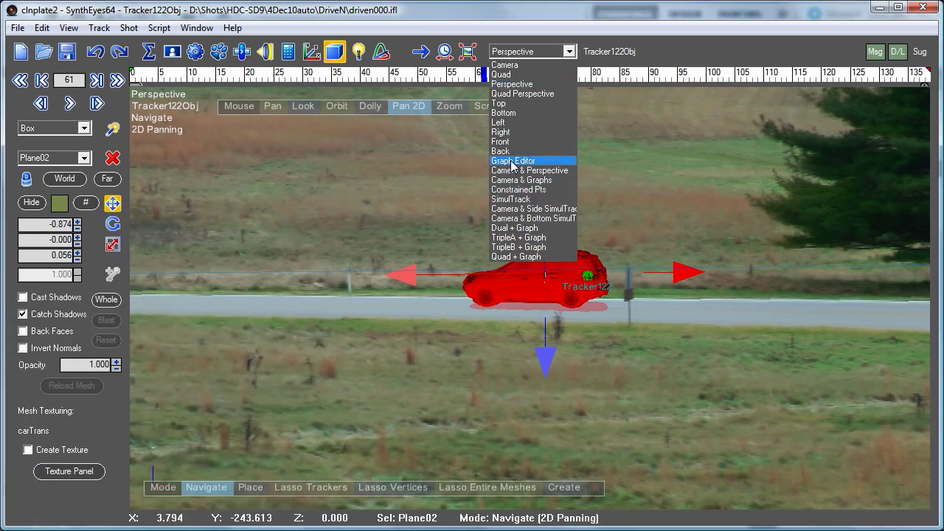
{"action": "left_click", "coordinate": [514, 160]}
{"action": "left_click", "coordinate": [156, 121]}
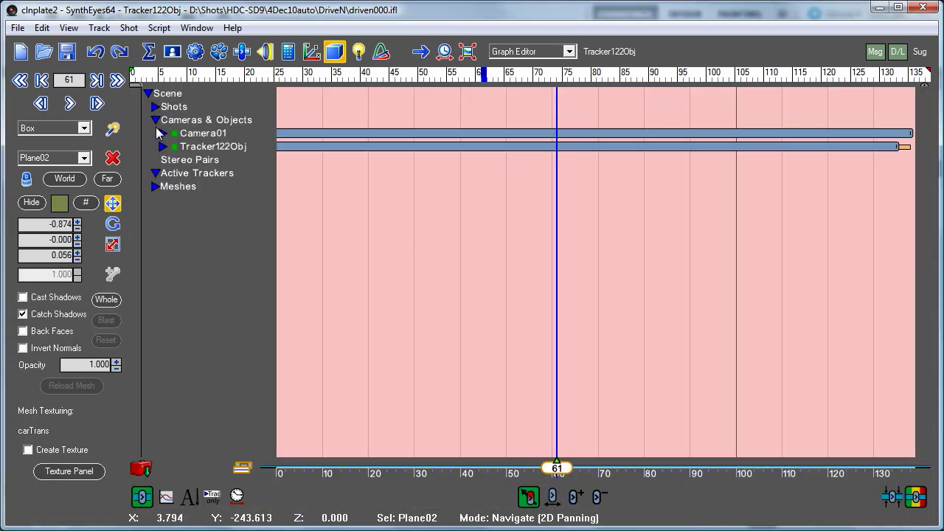
{"action": "left_click", "coordinate": [166, 496]}
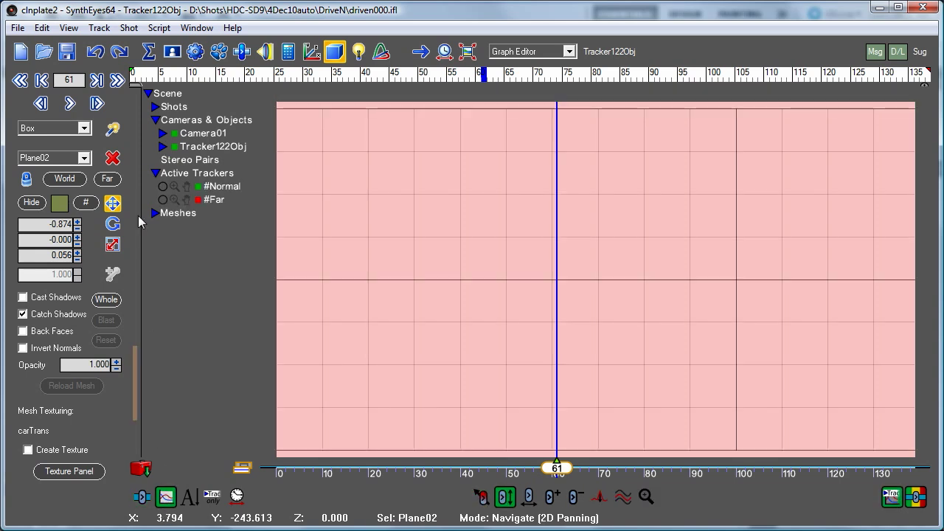
{"action": "left_click", "coordinate": [163, 147]}
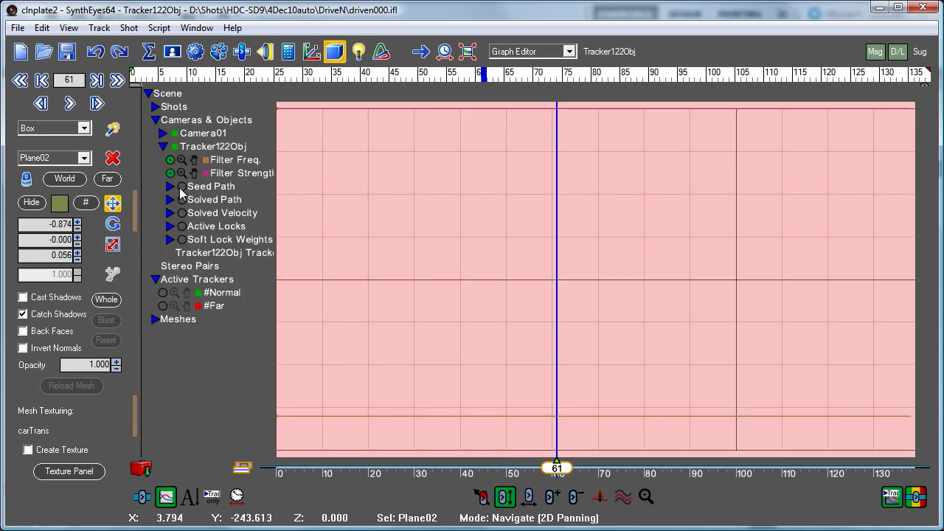
{"action": "left_click", "coordinate": [181, 187]}
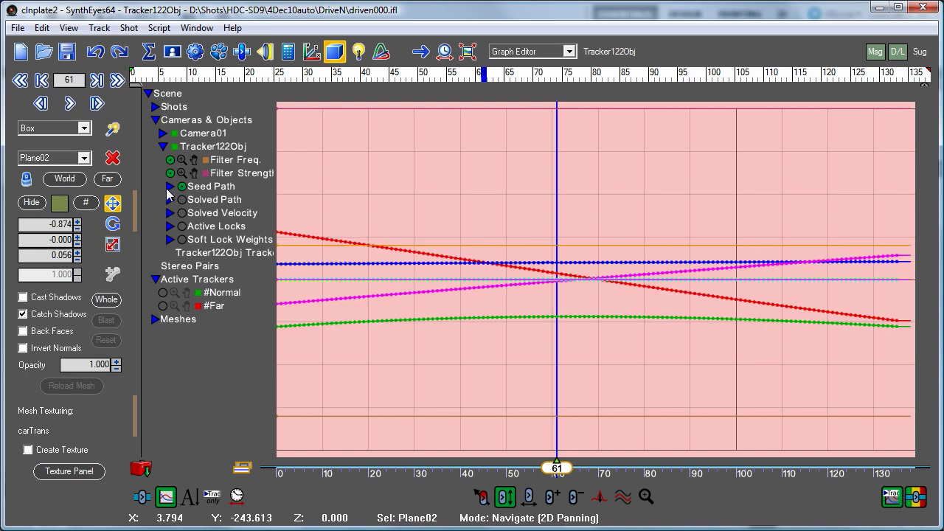
{"action": "left_click", "coordinate": [169, 188]}
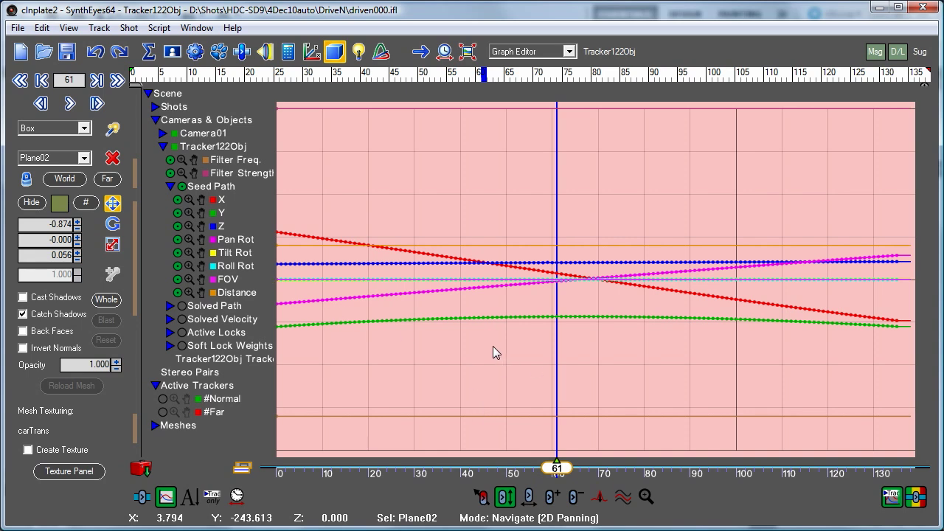
- Rescale the Y and Z seed path curves and move to frame 43 to inspect the position channels for irregular keys
{"action": "left_click", "coordinate": [190, 214]}
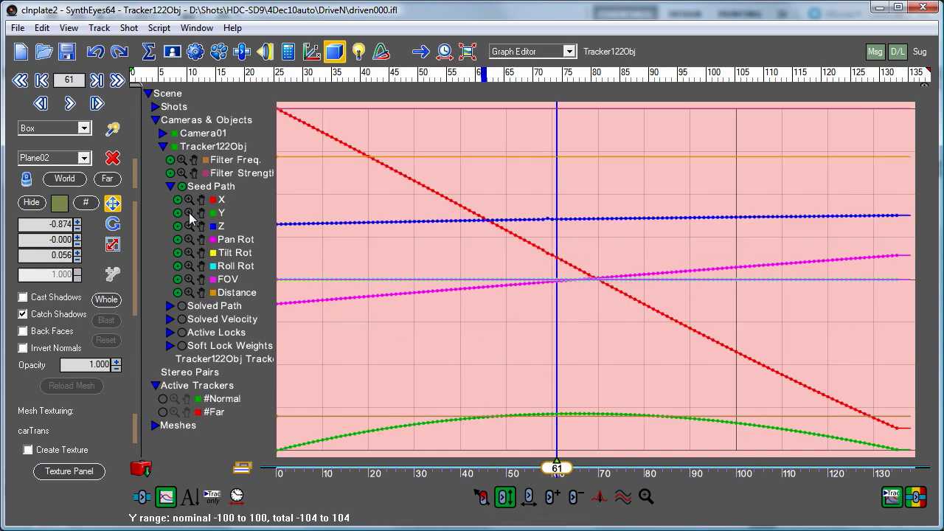
{"action": "mouse_move", "coordinate": [558, 471]}
{"action": "left_mouse_down"}
{"action": "mouse_move", "coordinate": [705, 476]}
{"action": "mouse_move", "coordinate": [542, 483]}
{"action": "mouse_move", "coordinate": [553, 488]}
{"action": "mouse_move", "coordinate": [547, 480]}
{"action": "mouse_move", "coordinate": [473, 476]}
{"action": "left_mouse_up"}
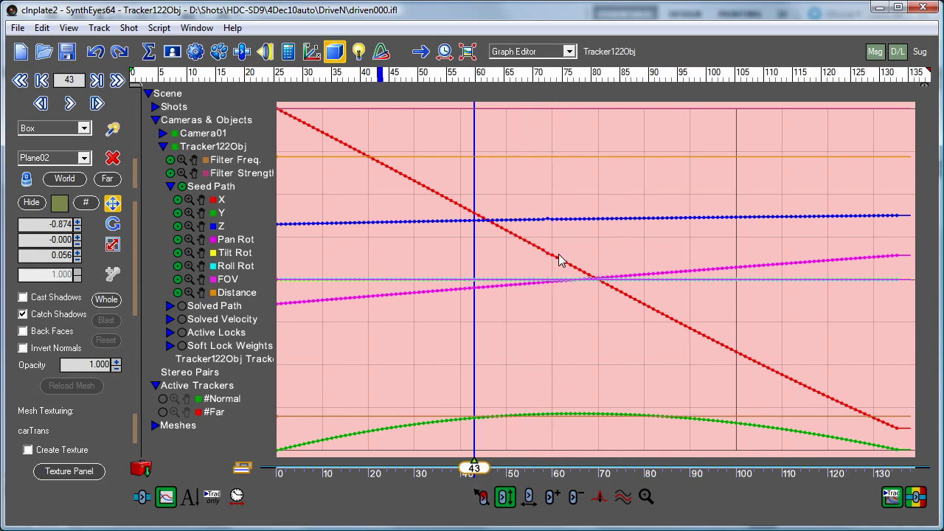
{"action": "left_click_drag", "start_coordinate": [189, 226], "coordinate": [196, 1]}
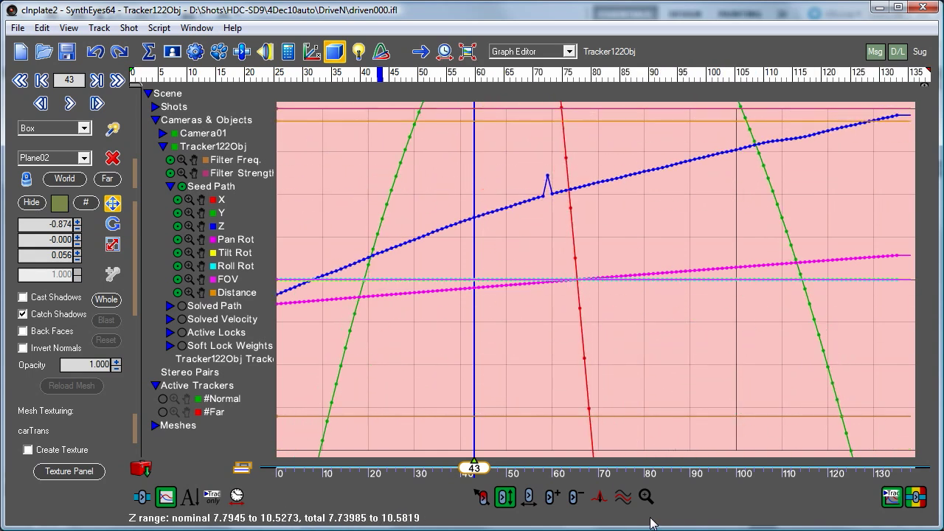
{"action": "left_click", "coordinate": [190, 213]}
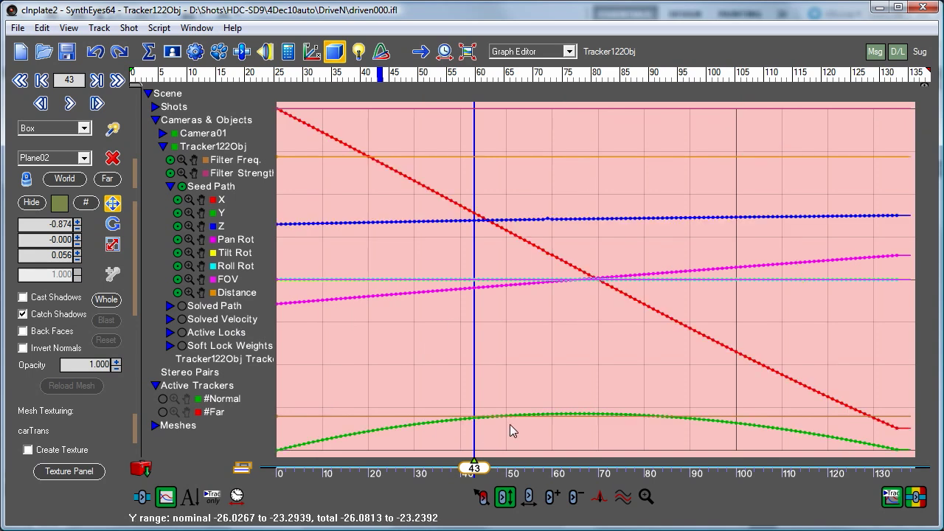
- Delete only the Tracker122Obj seed path keys at frame 59
{"action": "scroll", "coordinate": [541, 374], "scroll_direction": "up", "scroll_amount": 8}
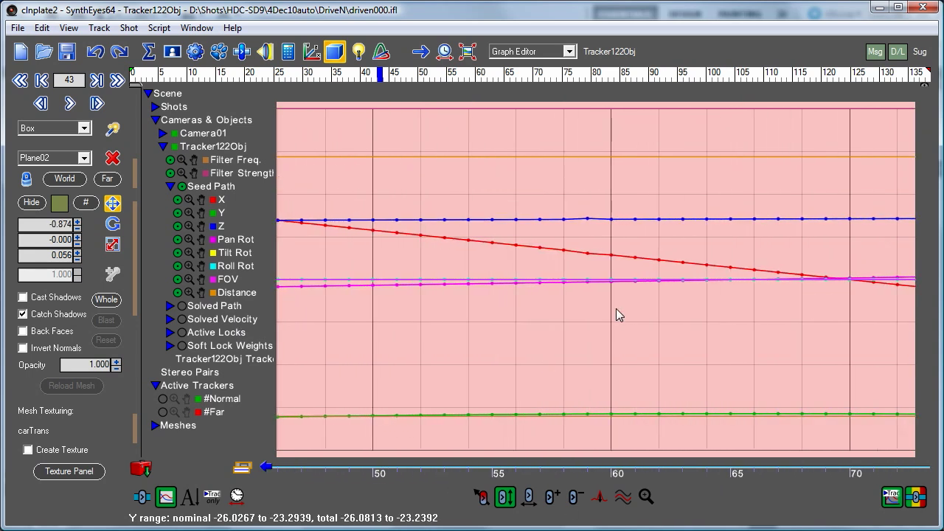
{"action": "left_click_drag", "start_coordinate": [574, 436], "coordinate": [609, 180]}
{"action": "right_click", "coordinate": [581, 171]}
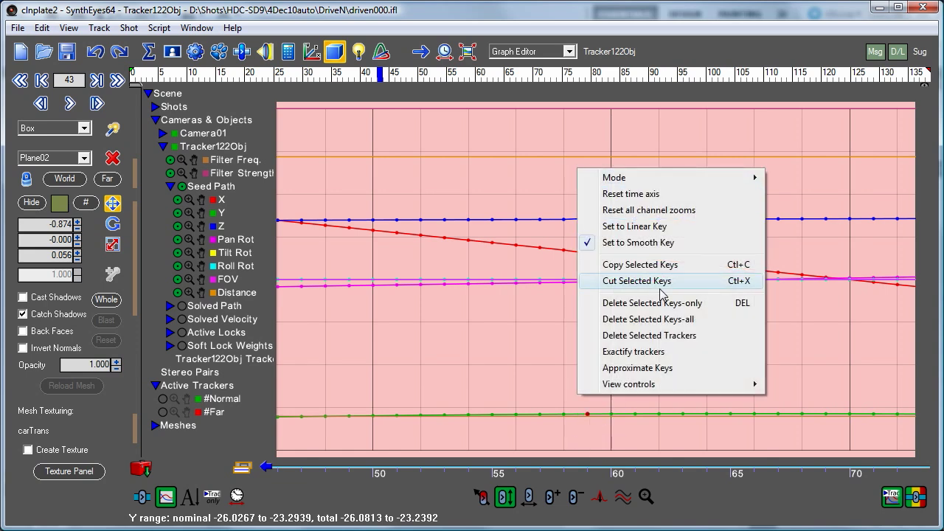
{"action": "left_click", "coordinate": [668, 304]}
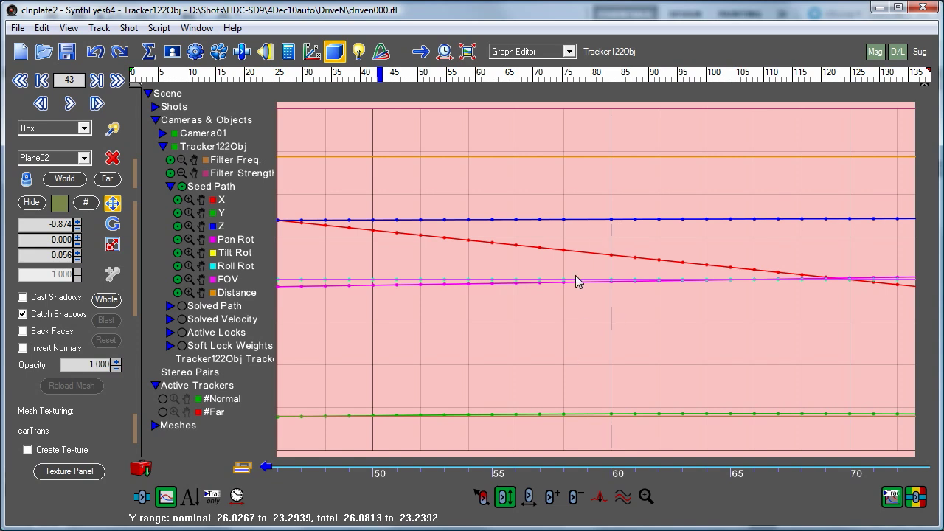
- Return to the Perspective view at frame 46 and deselect the car plane
{"action": "left_click", "coordinate": [520, 54]}
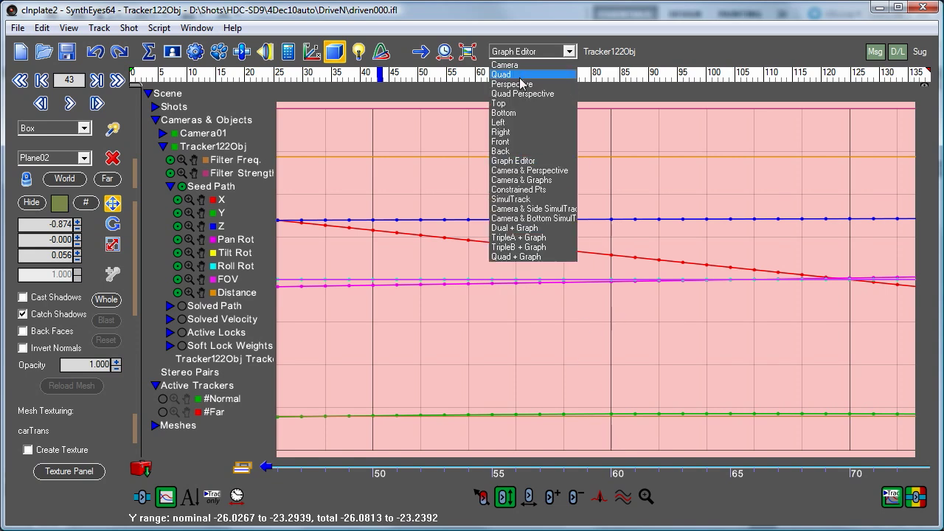
{"action": "left_click", "coordinate": [520, 85]}
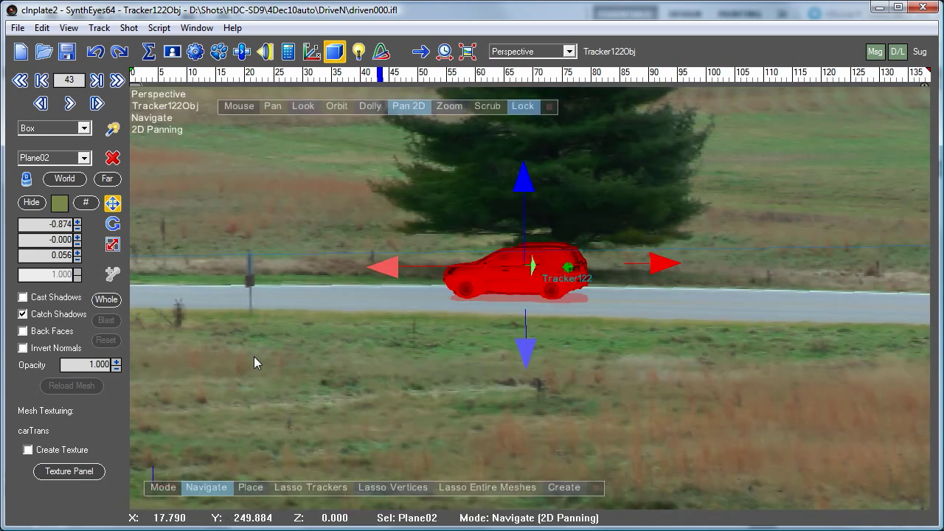
{"action": "left_click_drag", "start_coordinate": [417, 72], "coordinate": [398, 83]}
{"action": "left_click", "coordinate": [69, 471]}
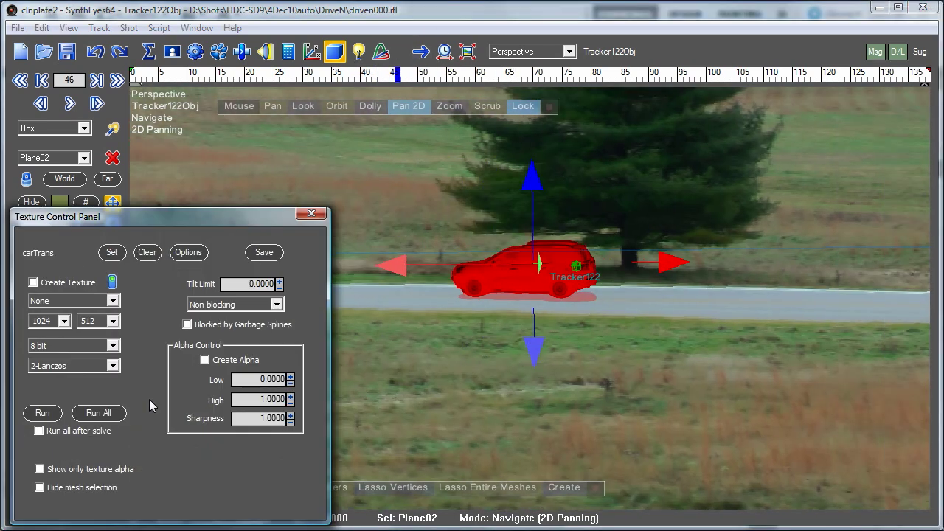
{"action": "left_click", "coordinate": [312, 212]}
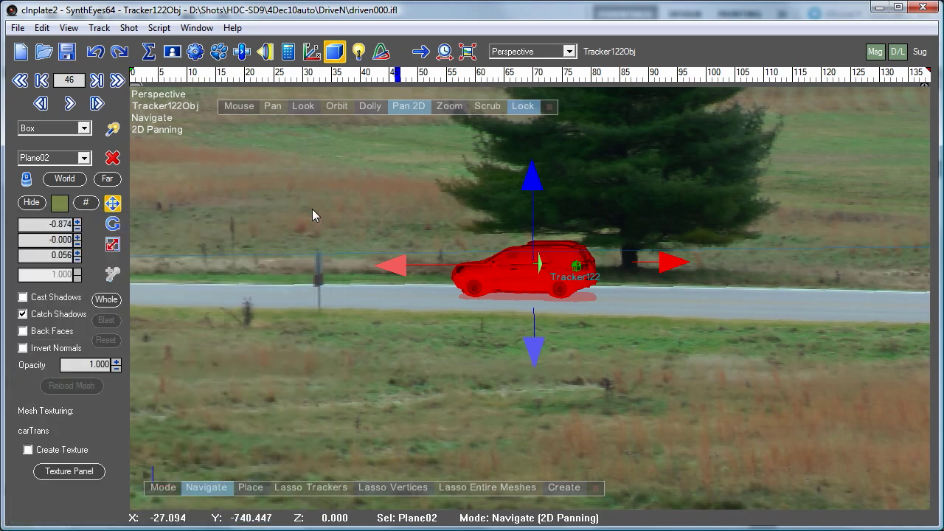
{"action": "left_click", "coordinate": [312, 208]}
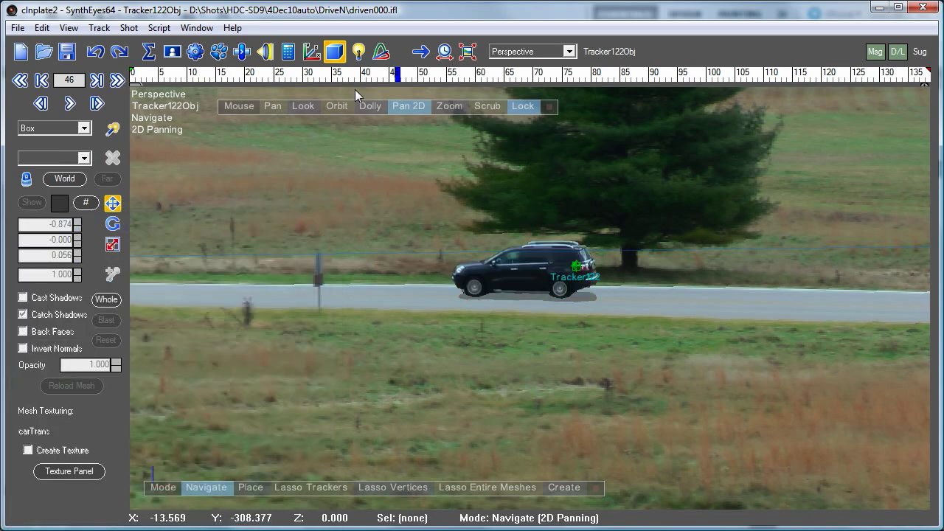
- Scrub through the shot to frame 53 to check the car's corrected motion
{"action": "left_click_drag", "start_coordinate": [363, 76], "coordinate": [529, 108]}
{"action": "left_click_drag", "start_coordinate": [635, 124], "coordinate": [437, 122]}
- Export the scene as an AfterEffects Javascript over clnplate3.jsx in the DriveN folder, with the CS5 version and the shown settings
{"action": "left_click", "coordinate": [17, 28]}
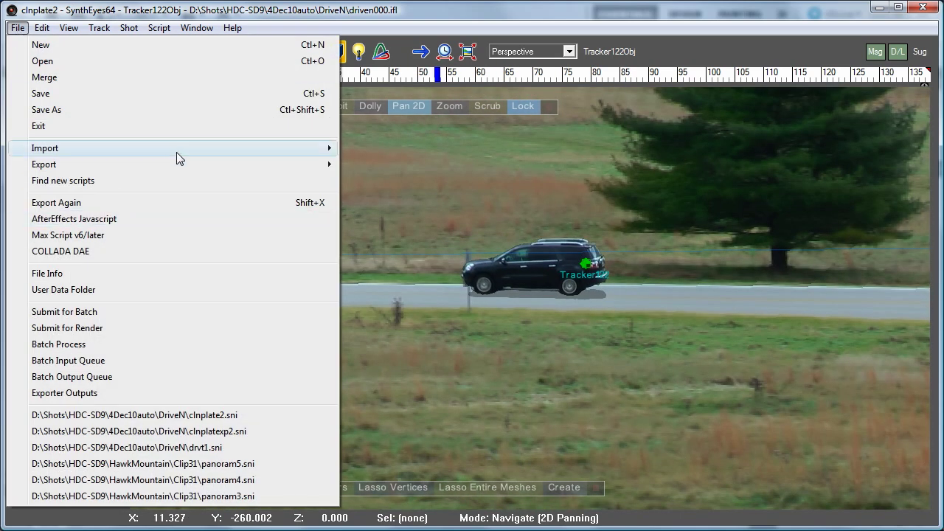
{"action": "mouse_move", "coordinate": [189, 165]}
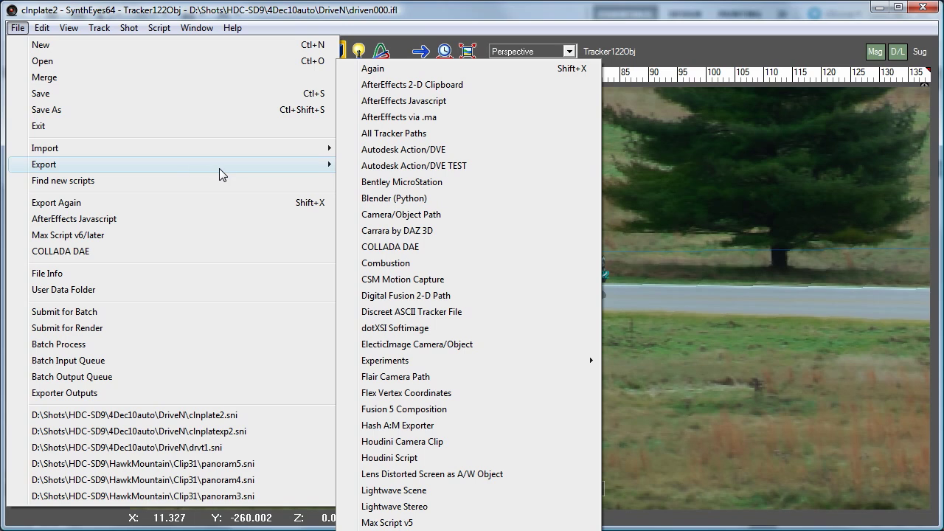
{"action": "left_click", "coordinate": [414, 106]}
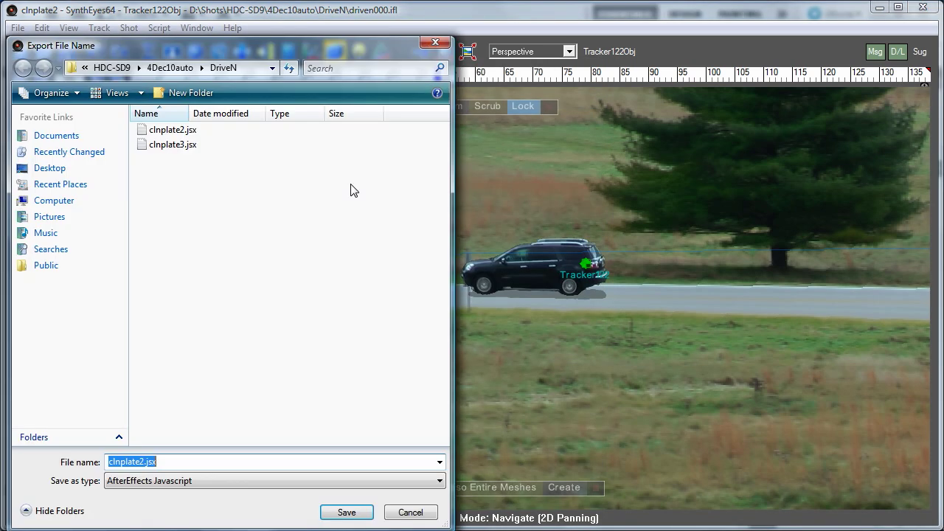
{"action": "left_click", "coordinate": [176, 146]}
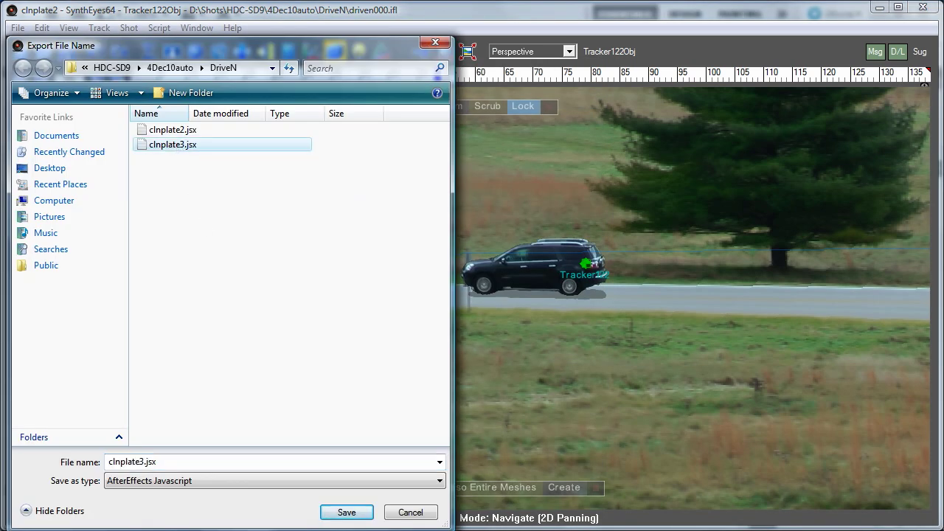
{"action": "left_click", "coordinate": [362, 515]}
{"action": "left_click", "coordinate": [591, 446]}
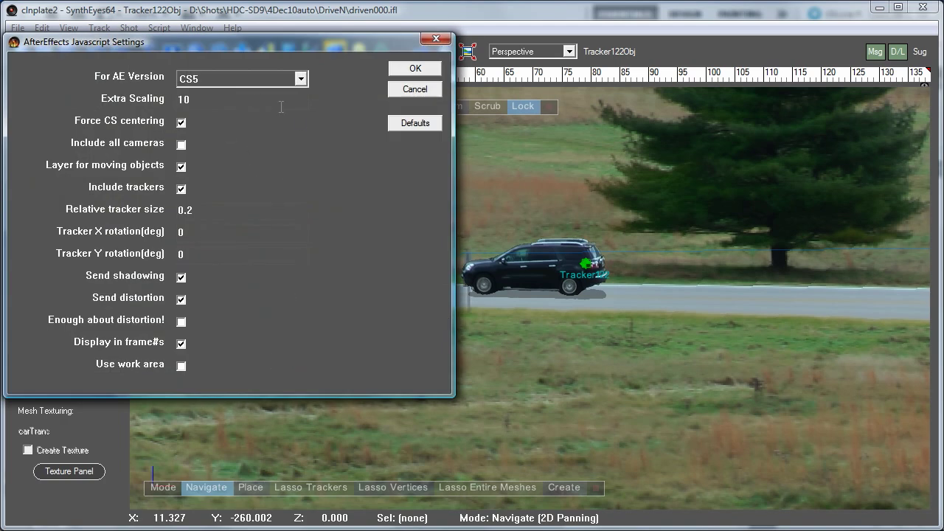
{"action": "left_click", "coordinate": [412, 73]}
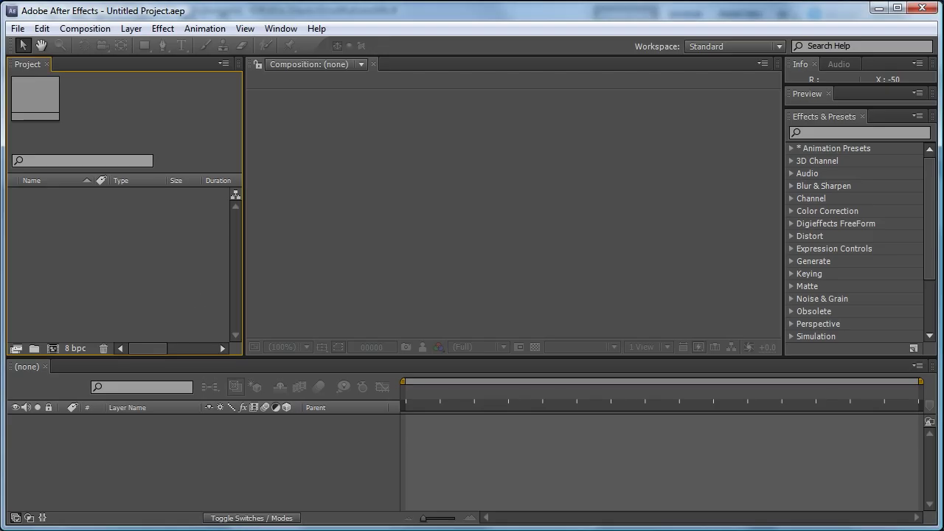
- In After Effects, run the exported script file clnplate3.jsx from the DriveN folder
{"action": "left_click", "coordinate": [20, 29]}
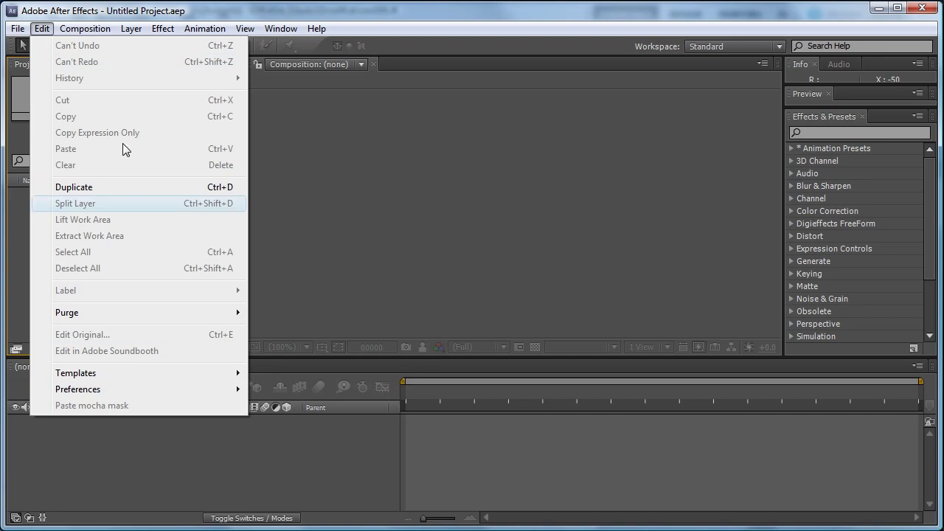
{"action": "mouse_move", "coordinate": [170, 513]}
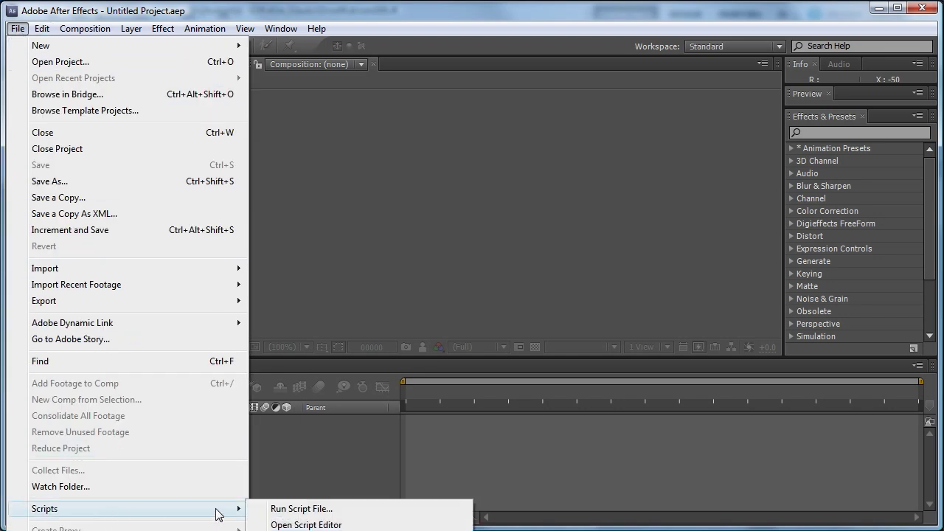
{"action": "left_click", "coordinate": [293, 509]}
{"action": "left_click", "coordinate": [148, 124]}
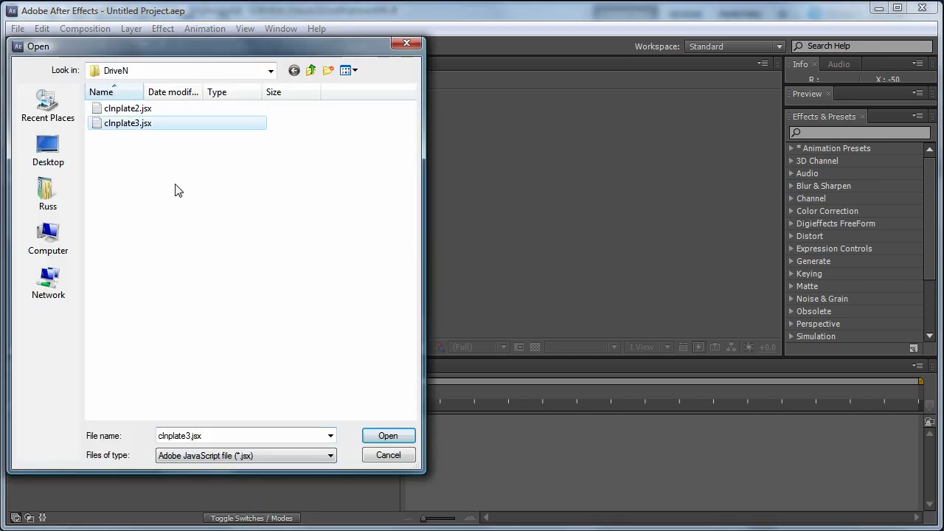
{"action": "left_click", "coordinate": [388, 436]}
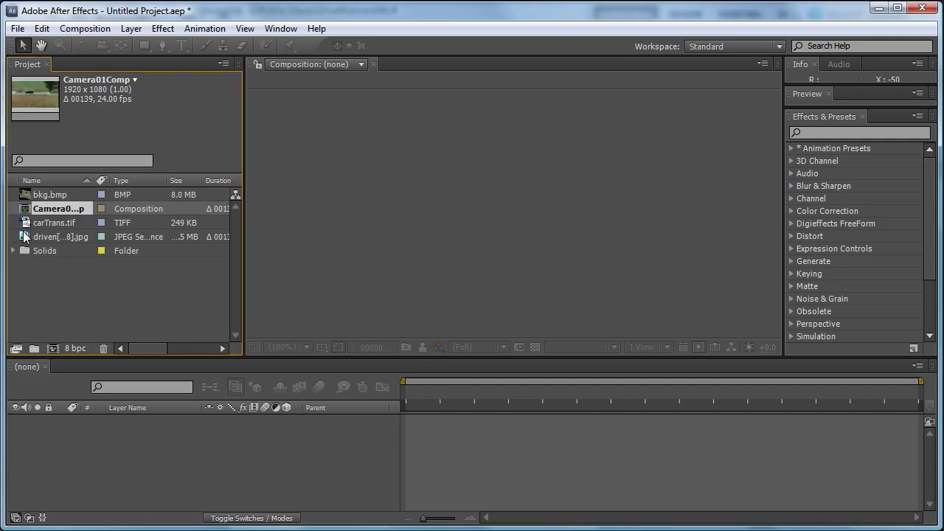
- Open the Camera01Comp composition and check the car and background plane layers at frames 17 and 44
{"action": "double_click", "coordinate": [25, 213]}
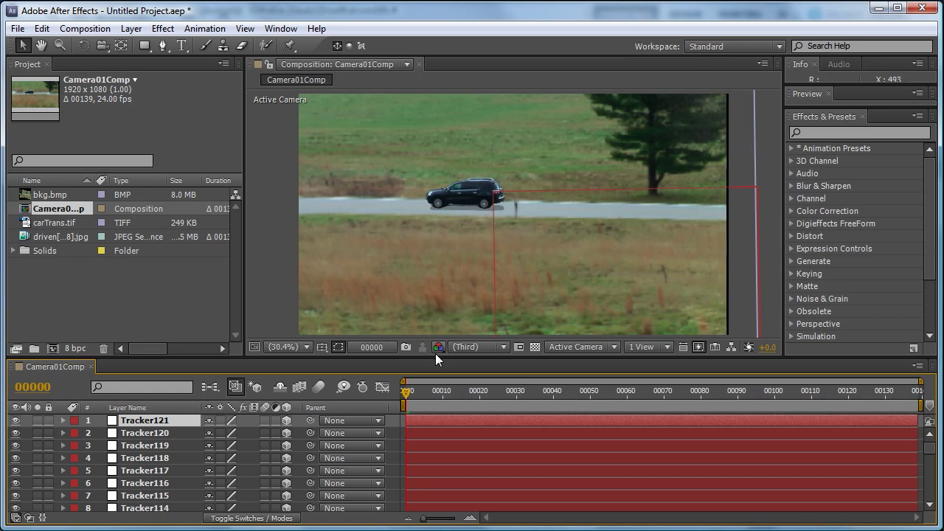
{"action": "left_click_drag", "start_coordinate": [407, 391], "coordinate": [467, 441]}
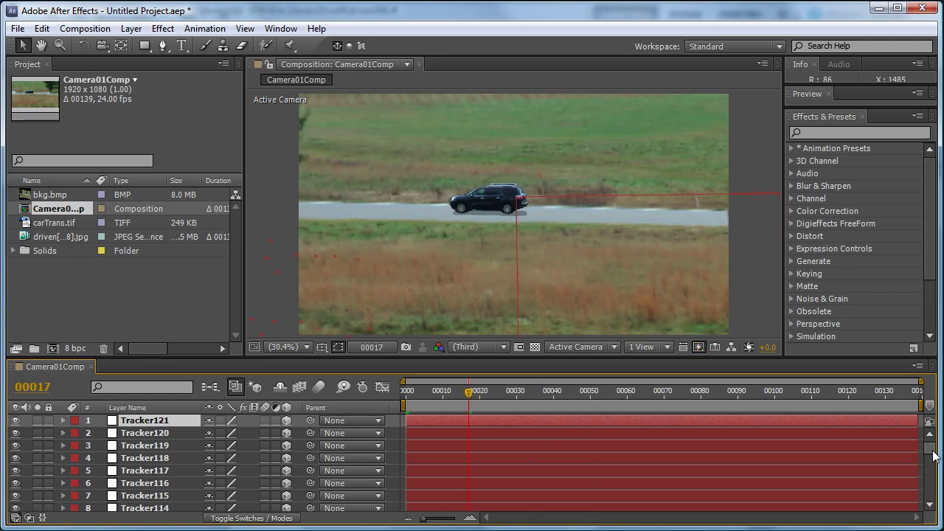
{"action": "left_click_drag", "start_coordinate": [933, 452], "coordinate": [931, 492]}
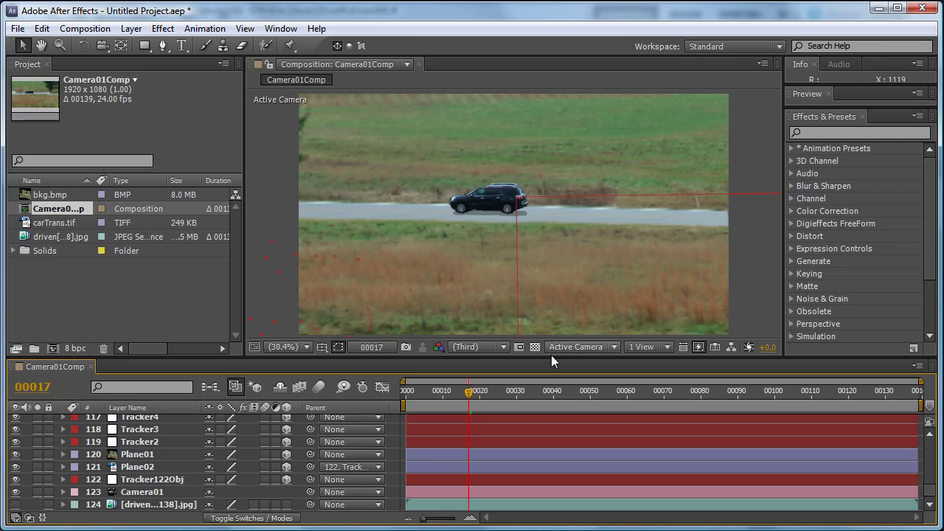
{"action": "left_click_drag", "start_coordinate": [537, 387], "coordinate": [568, 443]}
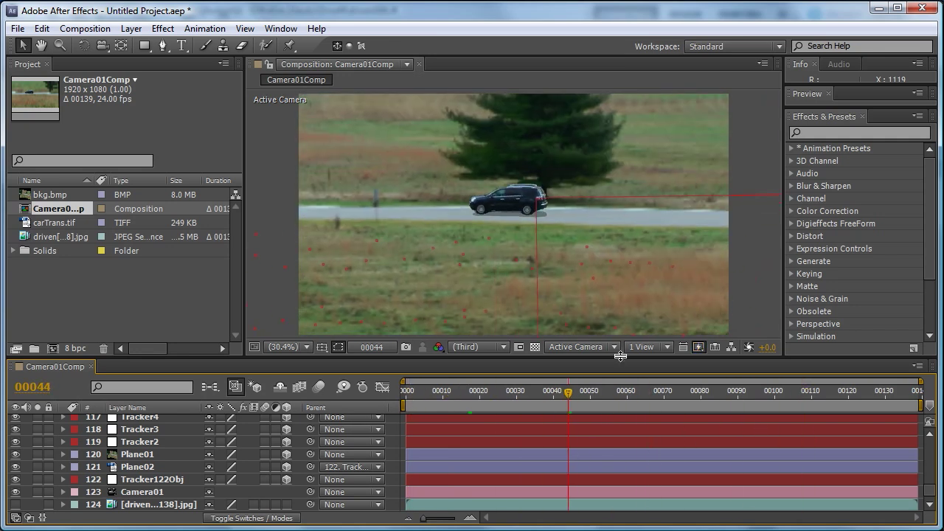
- Switch the composition display to 4 Views
{"action": "left_click", "coordinate": [615, 347]}
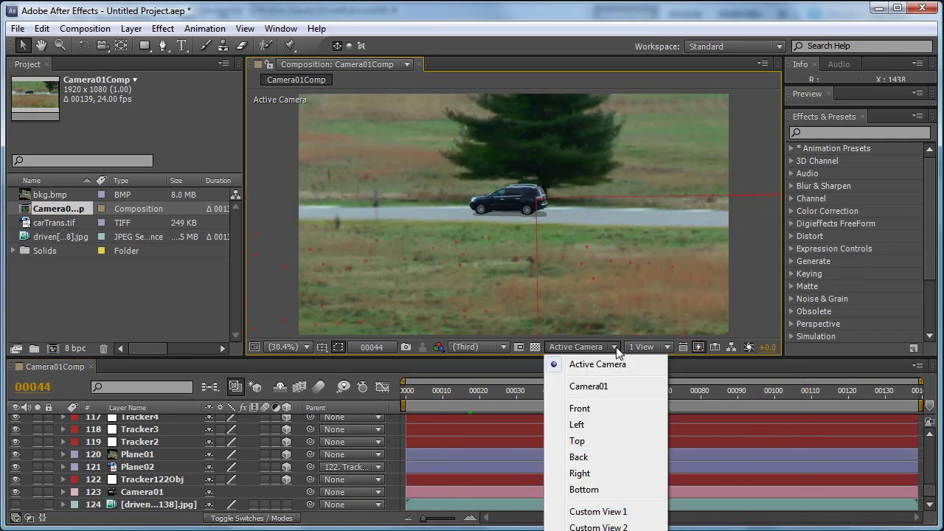
{"action": "left_click", "coordinate": [664, 348]}
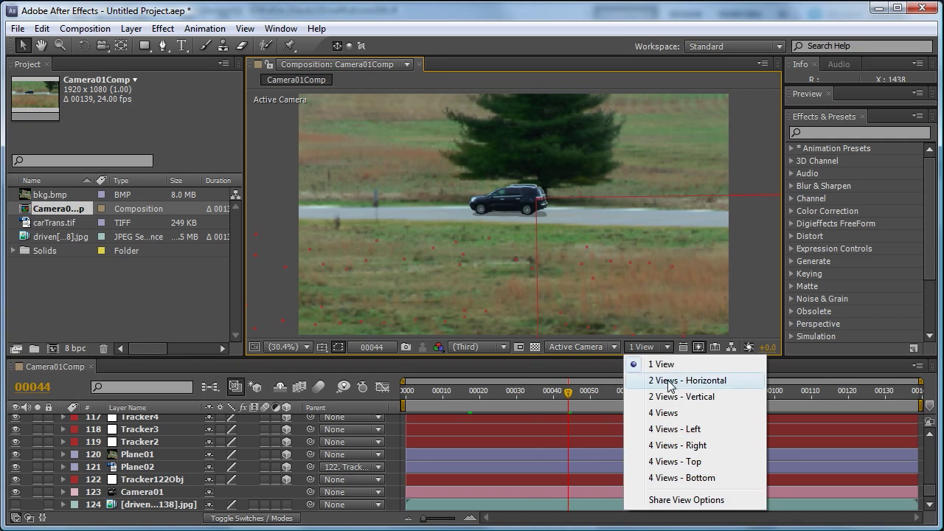
{"action": "left_click", "coordinate": [666, 414]}
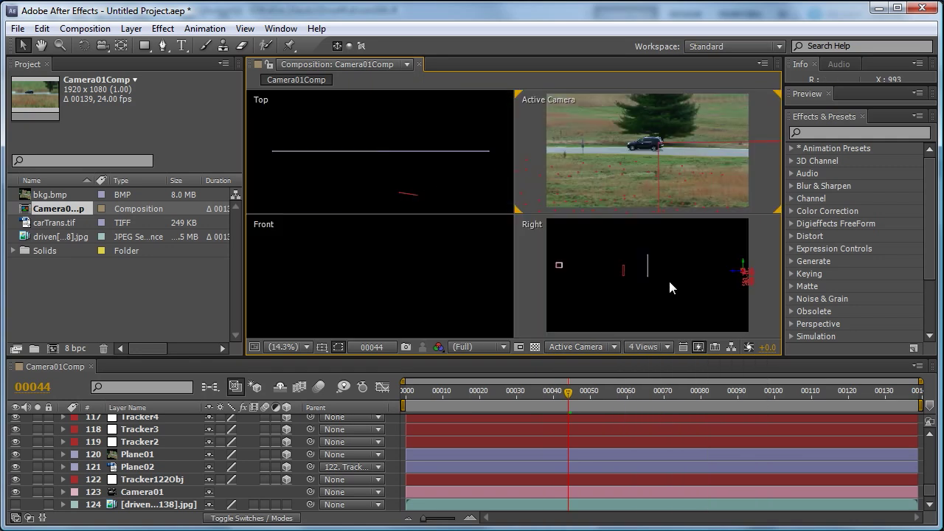
- Scrub the composition through frames 102 and 24 to frame 25, examining the car's movement in the Top, Front and Right views
{"action": "left_click_drag", "start_coordinate": [478, 392], "coordinate": [782, 420]}
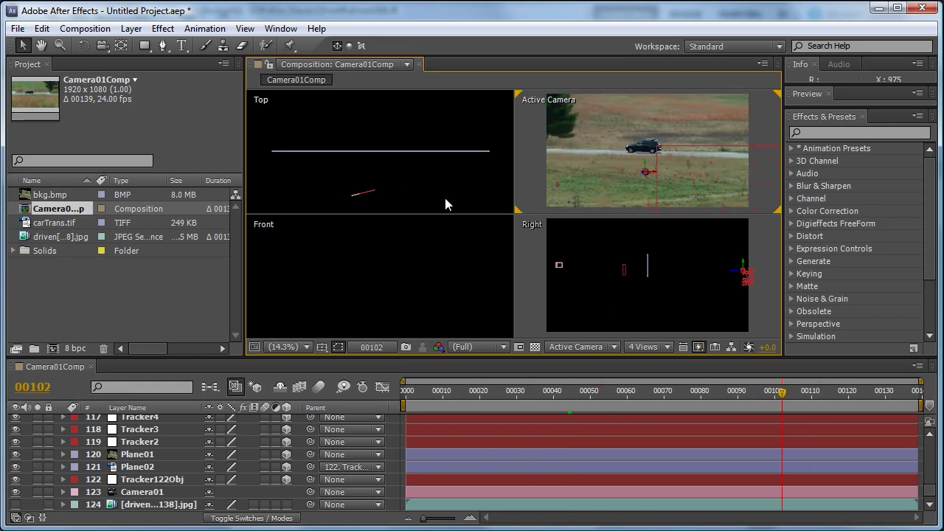
{"action": "scroll", "coordinate": [395, 255], "scroll_direction": "down", "scroll_amount": 5}
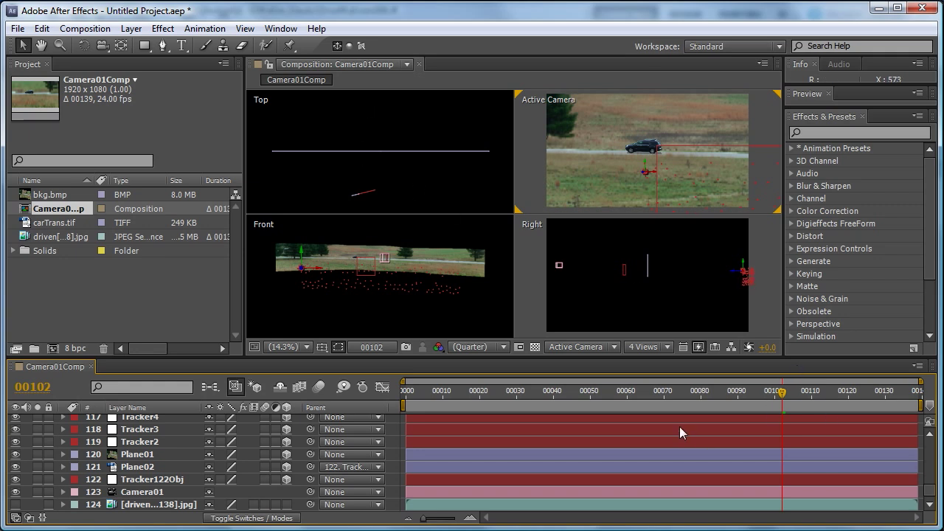
{"action": "left_click_drag", "start_coordinate": [572, 393], "coordinate": [494, 392]}
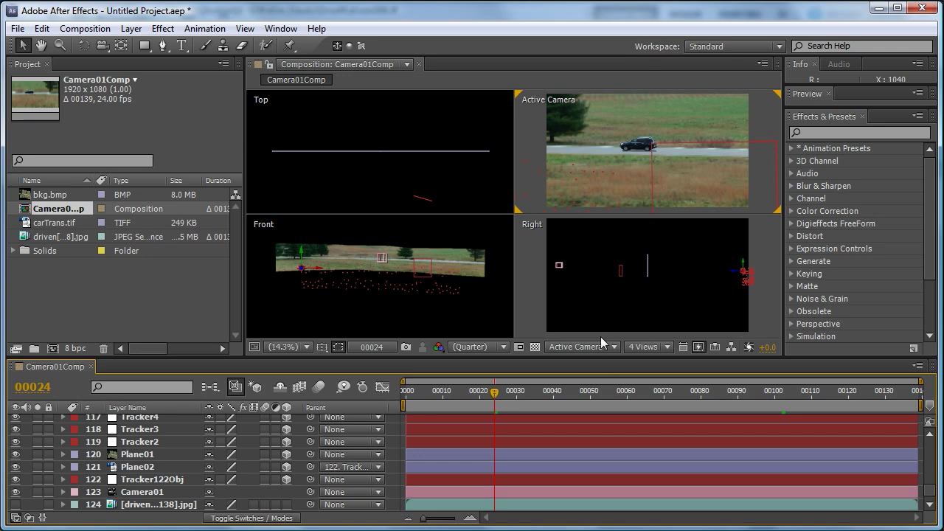
{"action": "left_click_drag", "start_coordinate": [734, 393], "coordinate": [498, 391]}
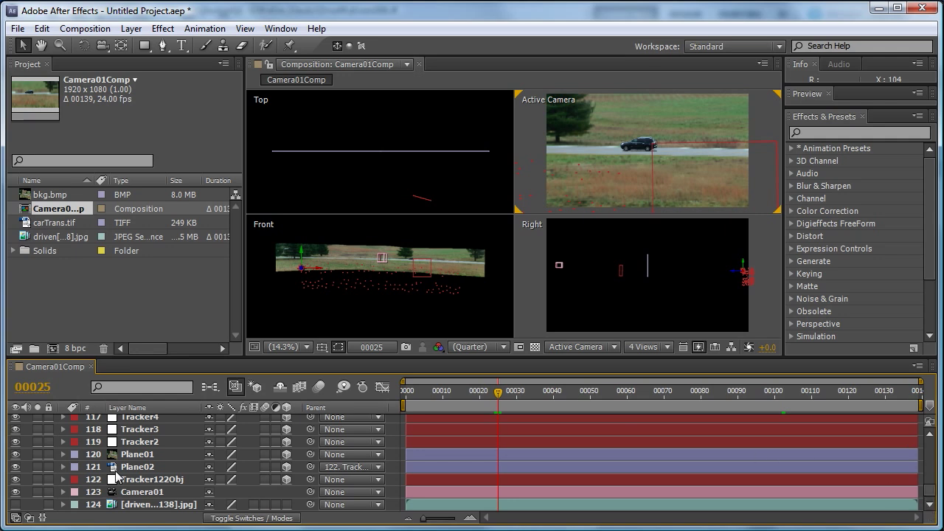
- Select the Tracker122Obj layer and turn its visibility off and back on to examine its motion path
{"action": "left_click", "coordinate": [156, 480]}
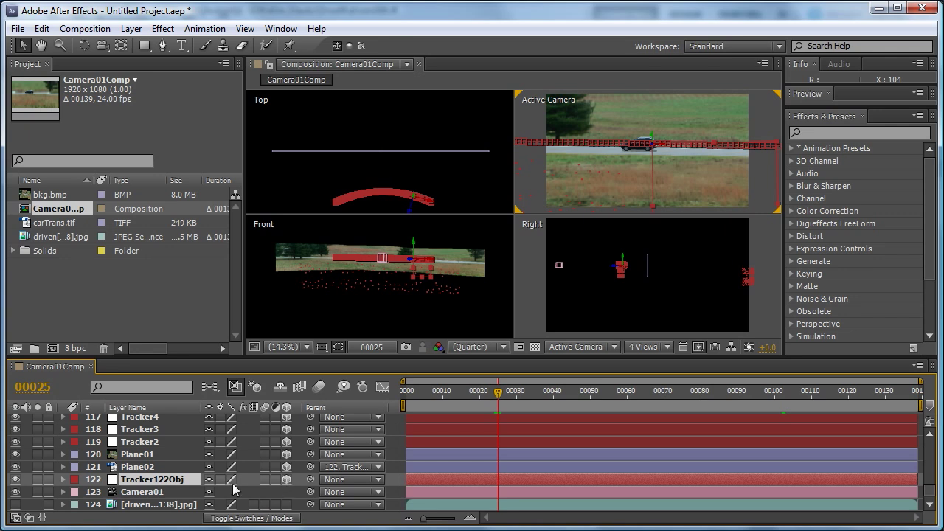
{"action": "left_click", "coordinate": [15, 479]}
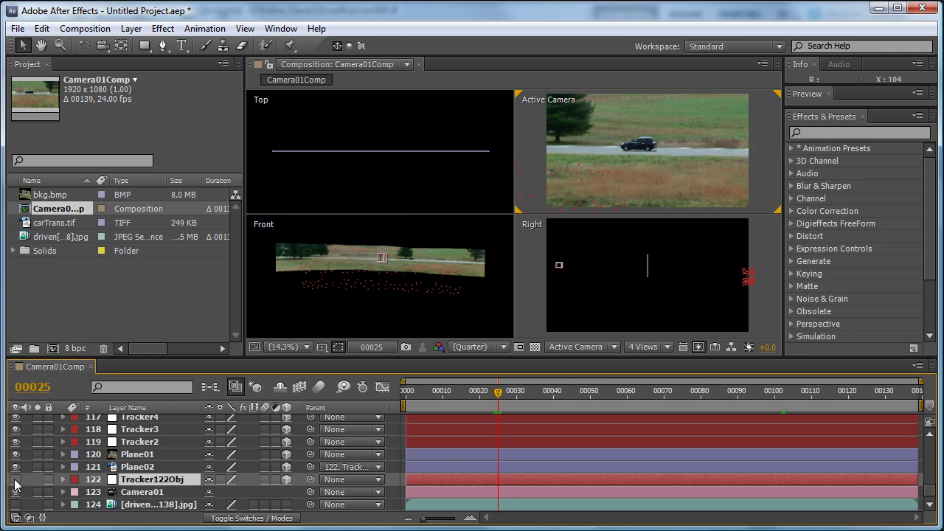
{"action": "left_click", "coordinate": [15, 479]}
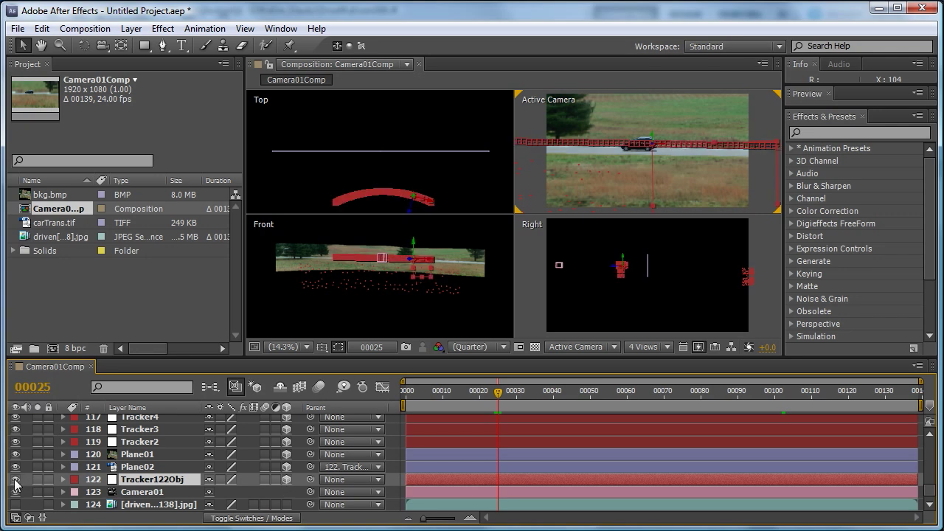